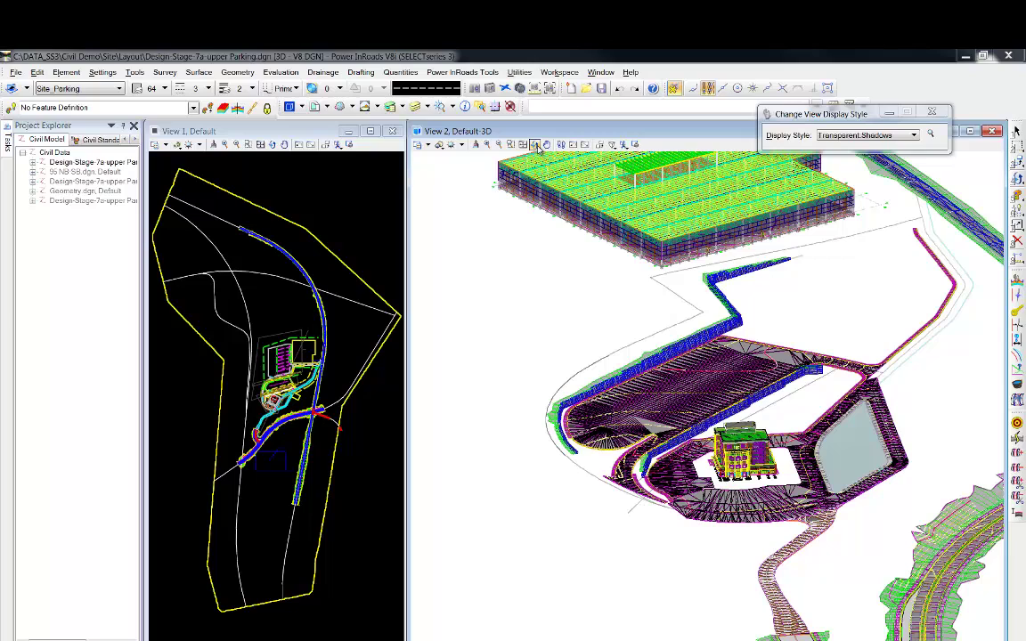
- Window-area zoom View 2 onto the parking area, then onto its retaining wall
click(463, 134)
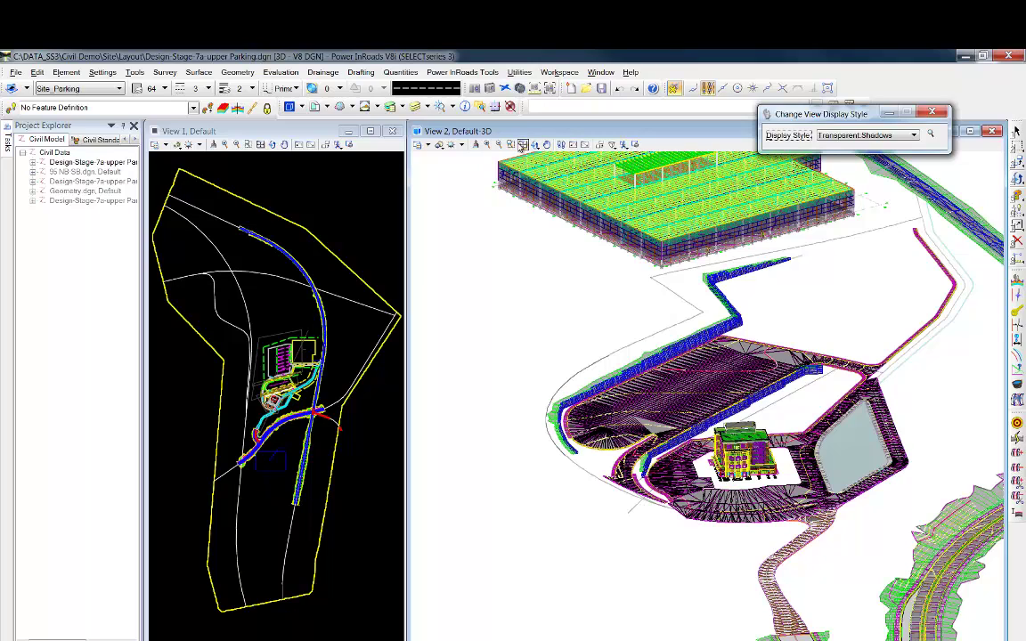
click(512, 145)
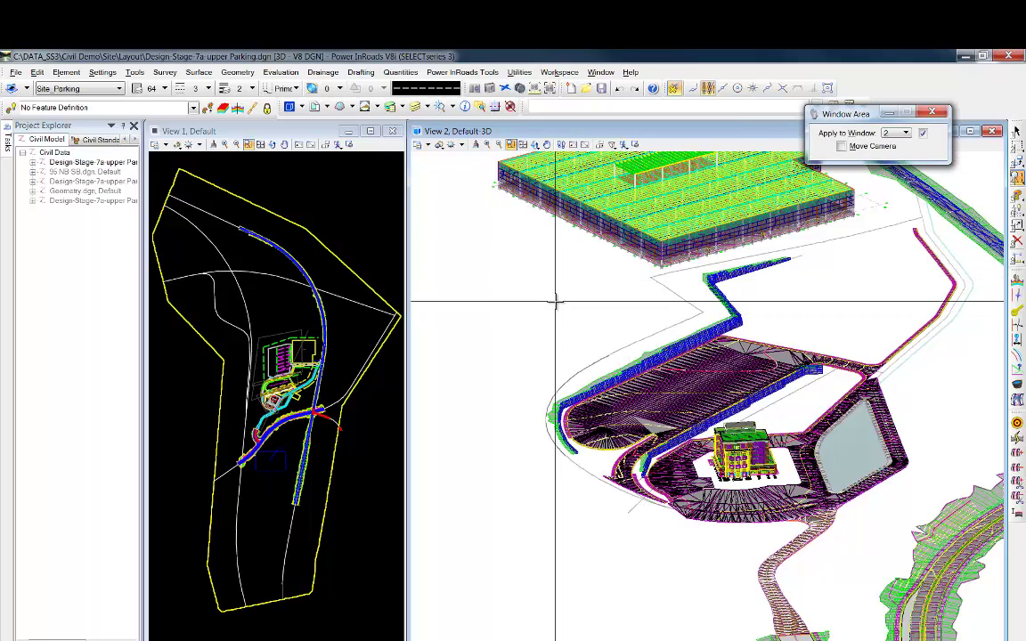
click(555, 303)
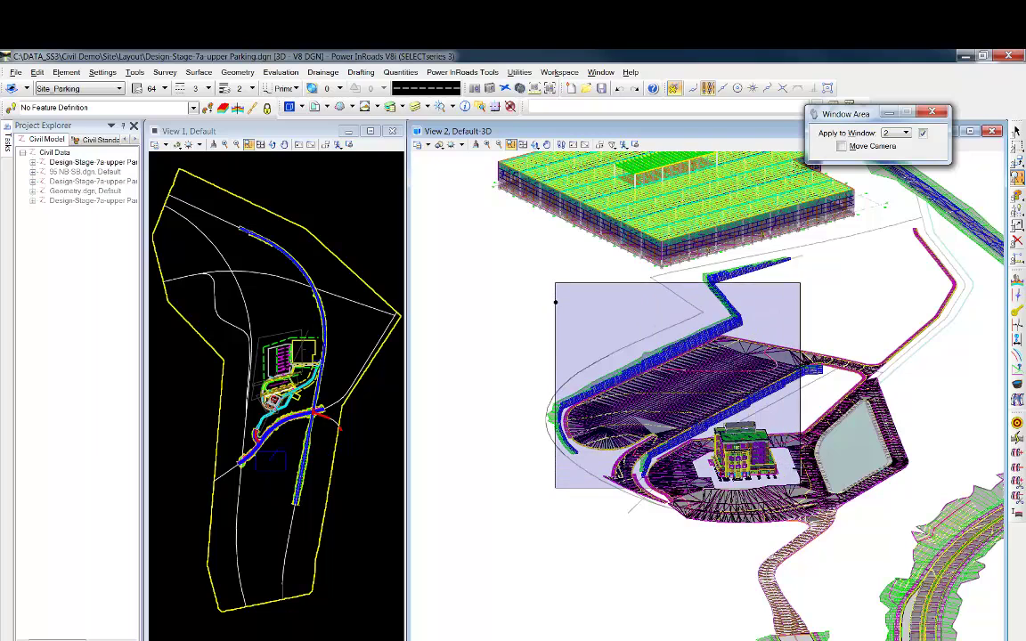
click(936, 493)
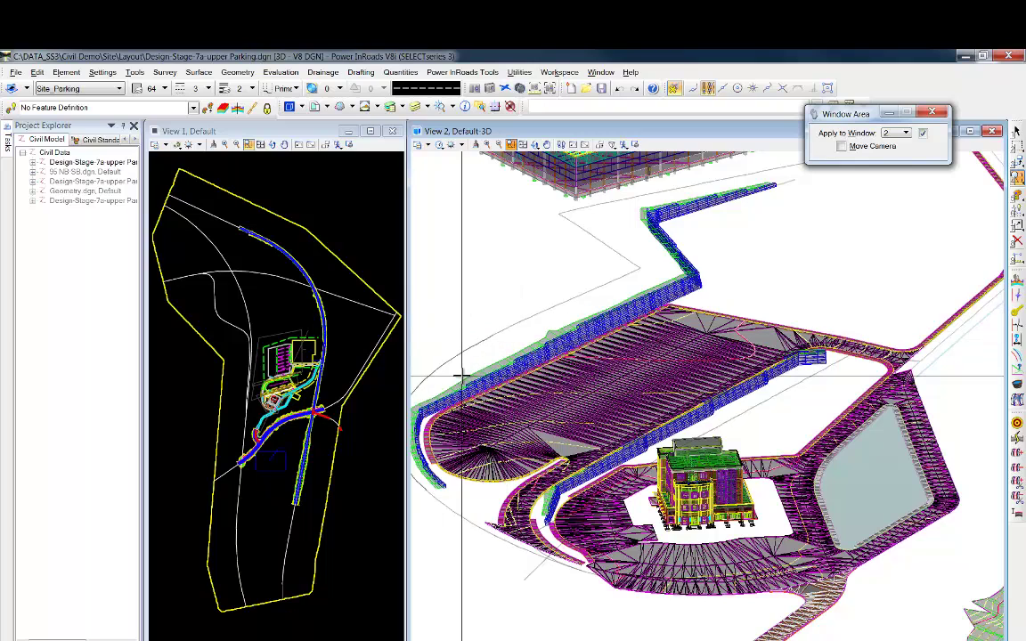
click(460, 327)
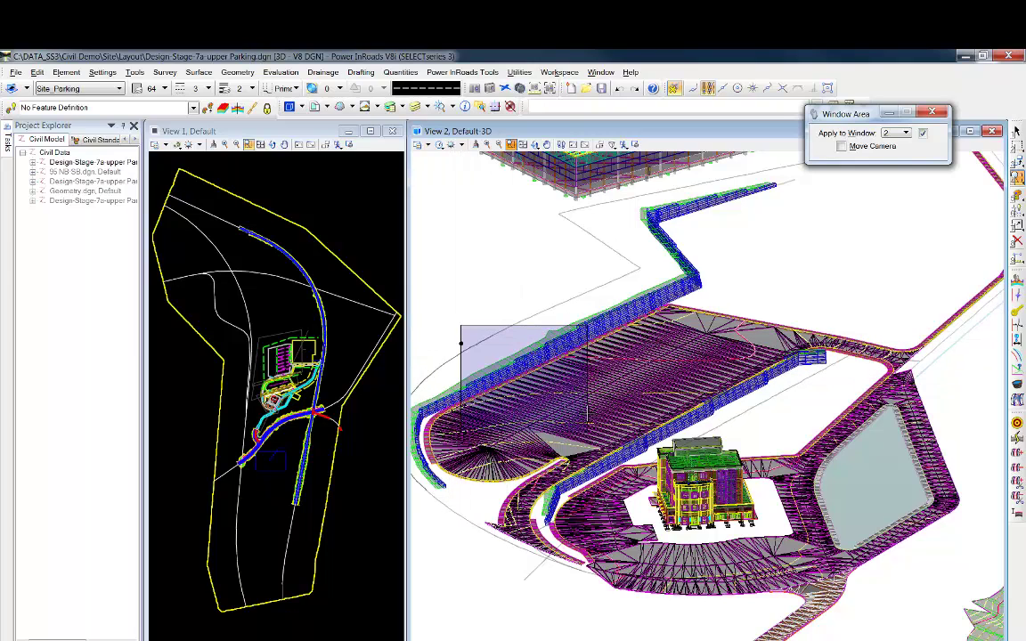
click(545, 323)
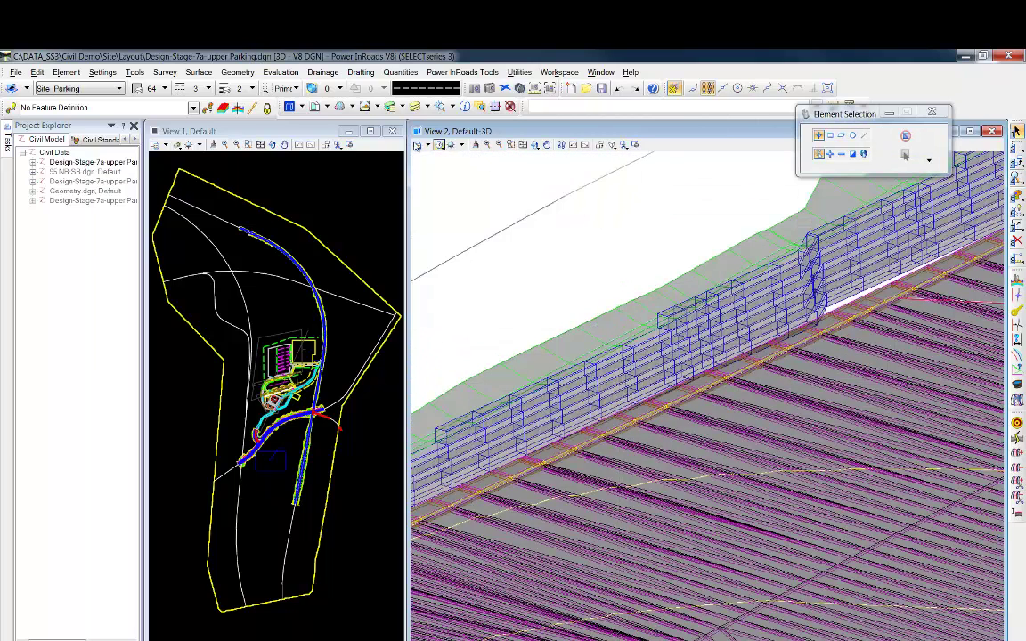
- Open View 2's View Attributes and expand the Display Style list
click(428, 145)
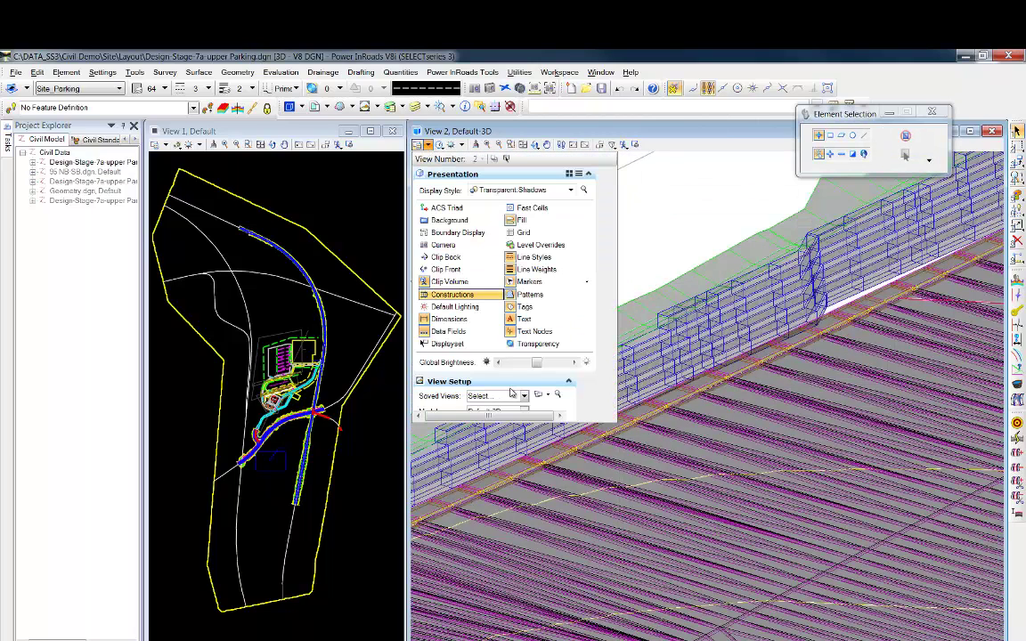
click(570, 190)
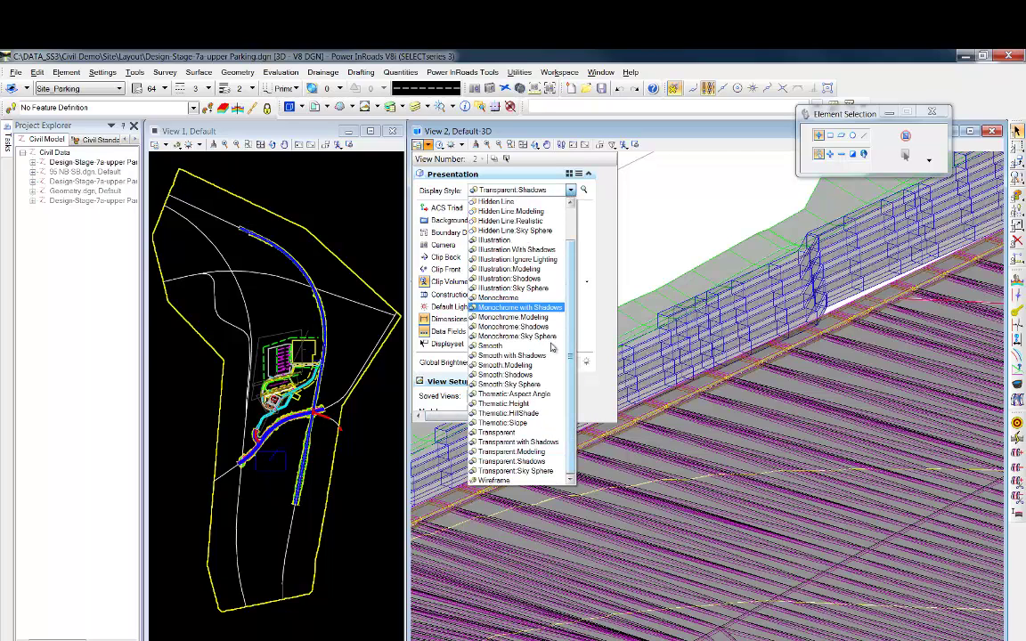
- Pick Smooth with Shadows from the Display Style list for View 2
click(512, 355)
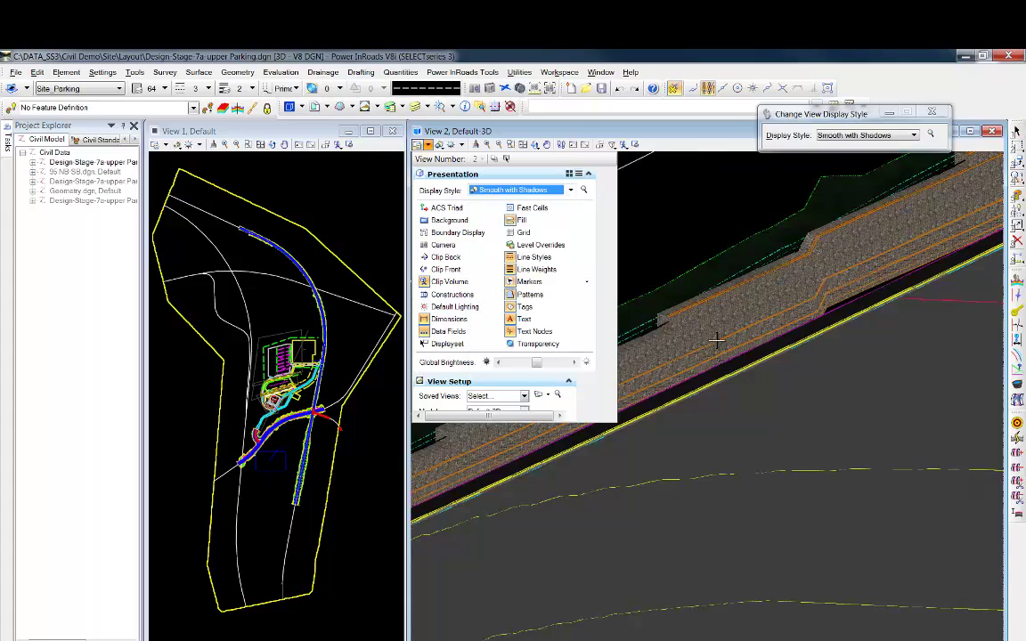
scroll(714, 339, up, 2)
scroll(718, 294, up, 2)
scroll(722, 250, up, 2)
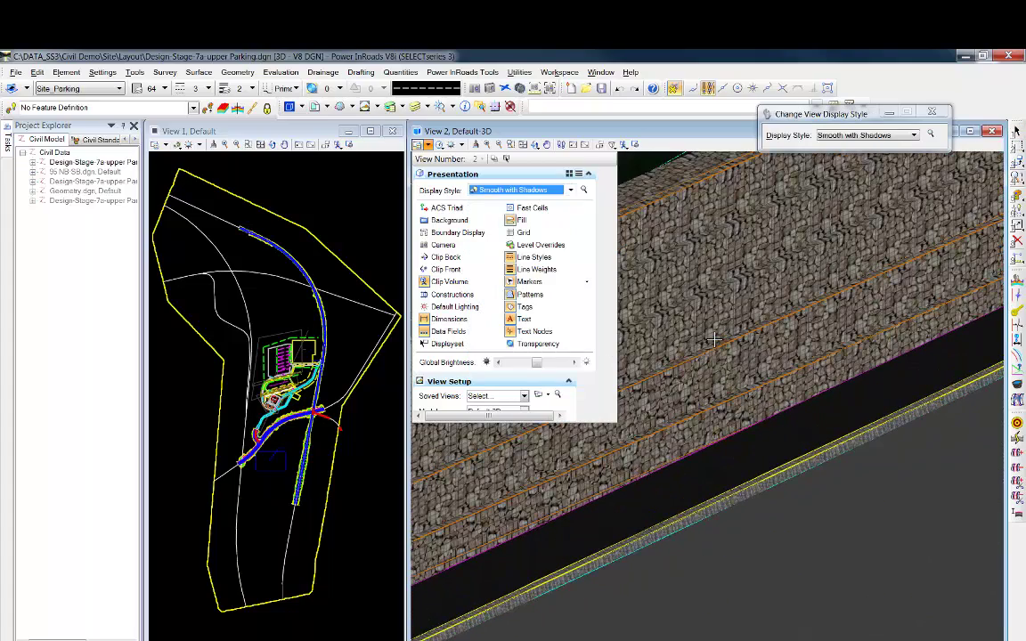
scroll(736, 334, up, 2)
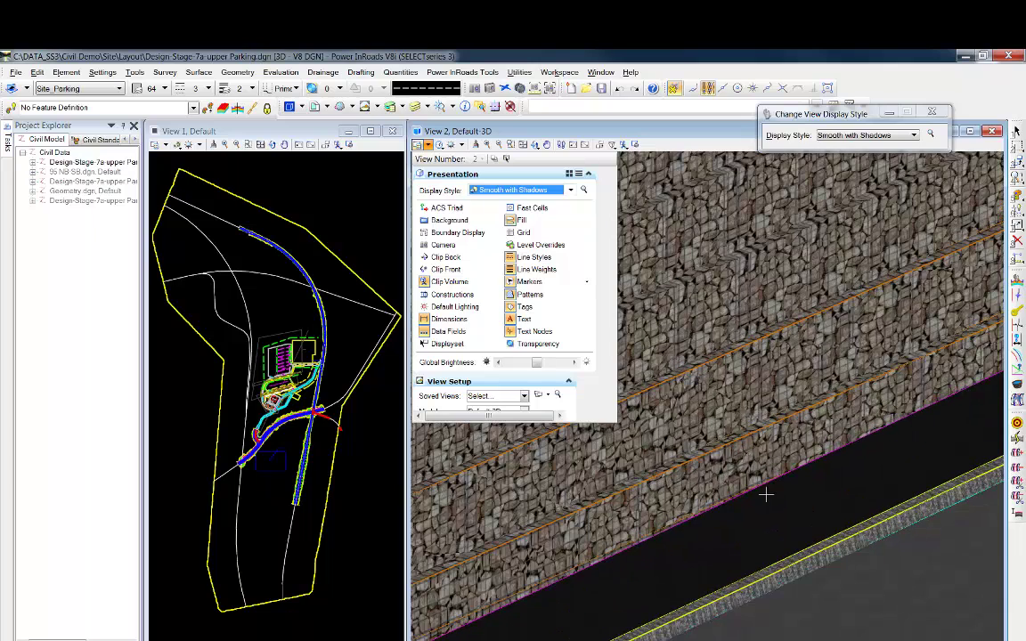